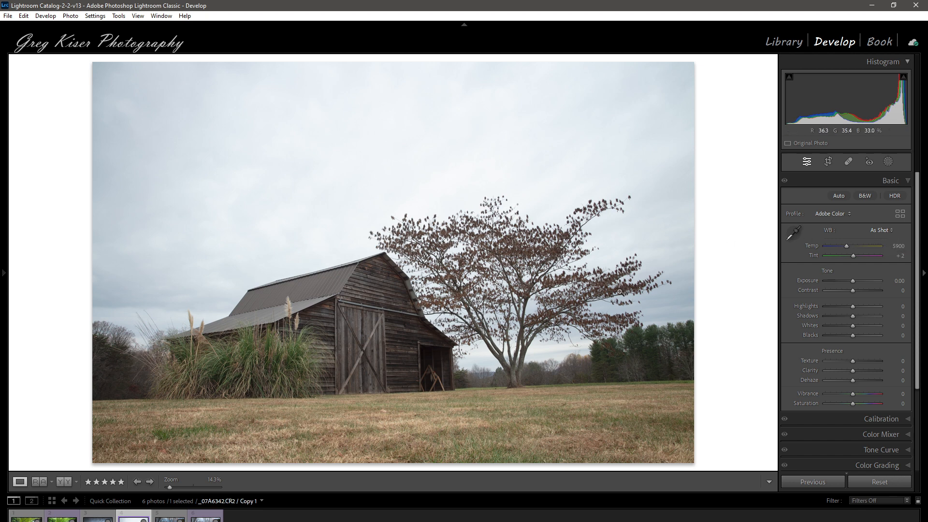
Step: Try the Auto, Daylight, Cloudy and Shade white balance presets on the barn photo, ending back on As Shot
{"action": "left_click", "coordinate": [882, 231]}
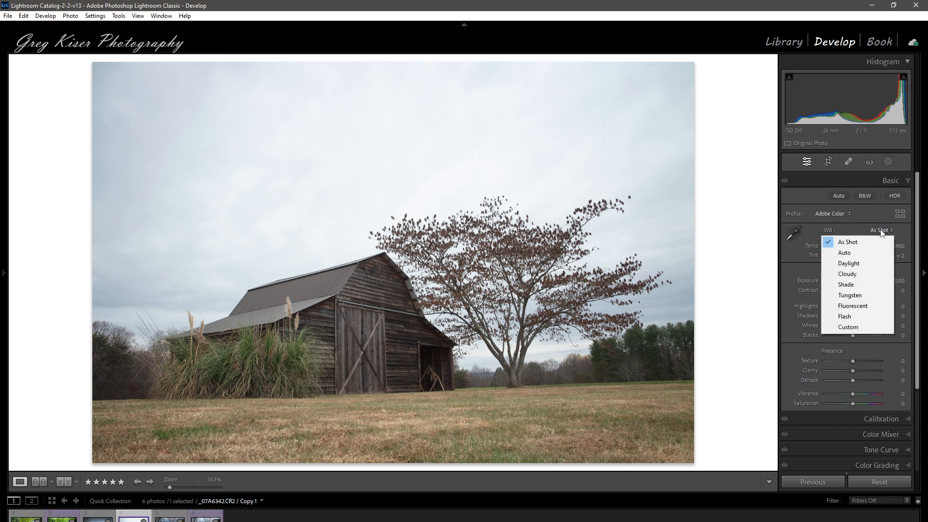
{"action": "left_click", "coordinate": [852, 253]}
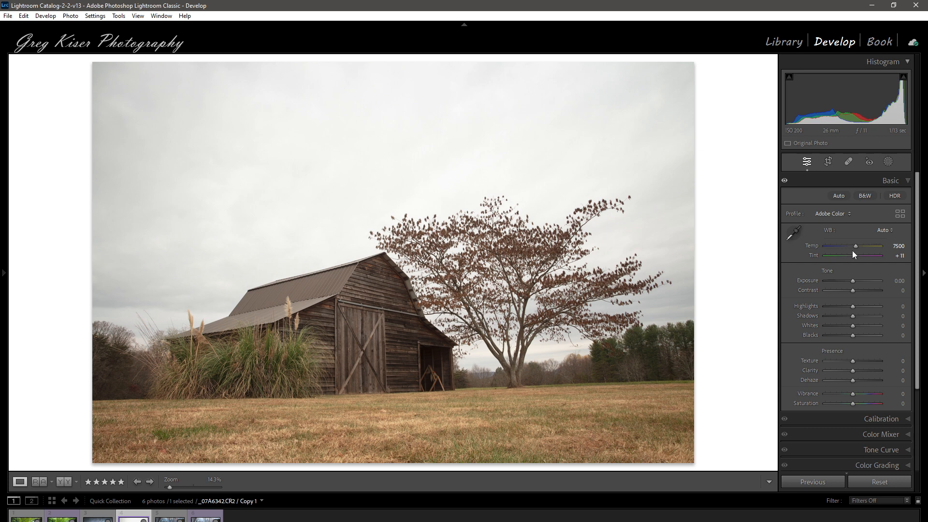
{"action": "left_click", "coordinate": [886, 230]}
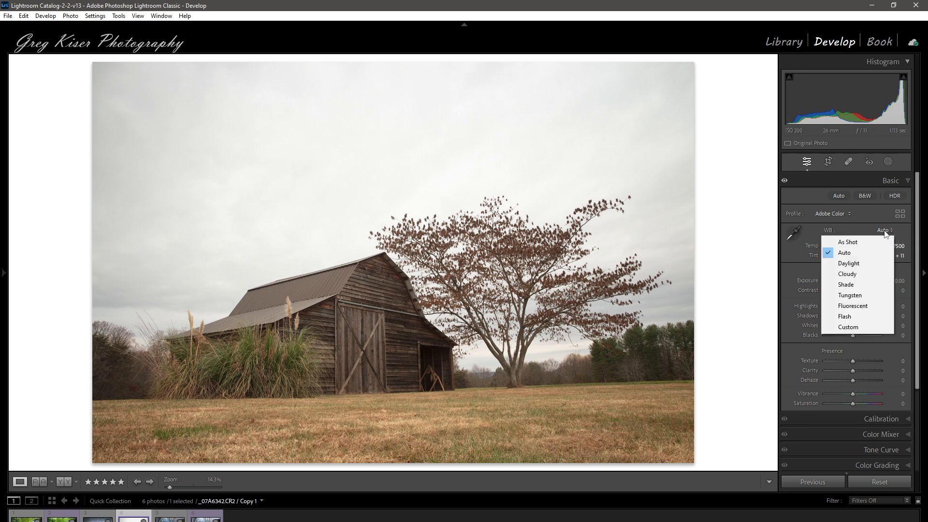
{"action": "left_click", "coordinate": [860, 262]}
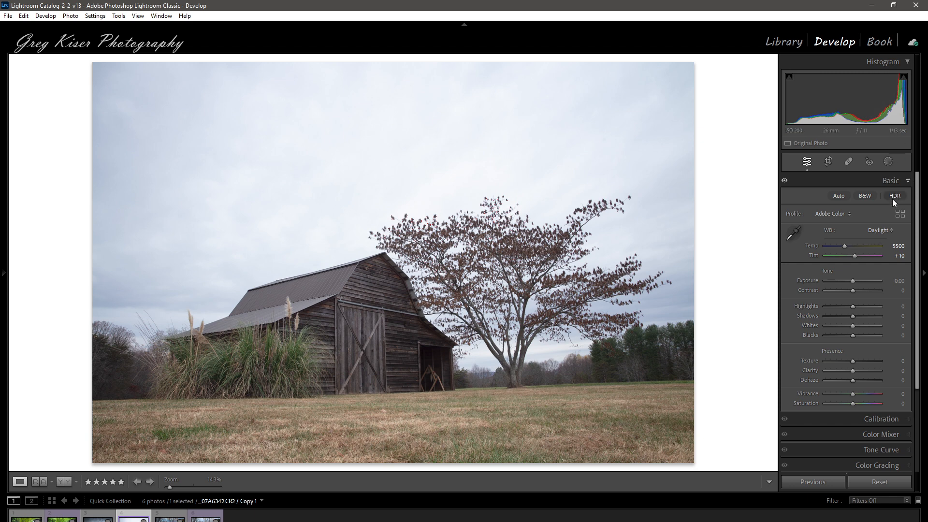
{"action": "left_click", "coordinate": [881, 231]}
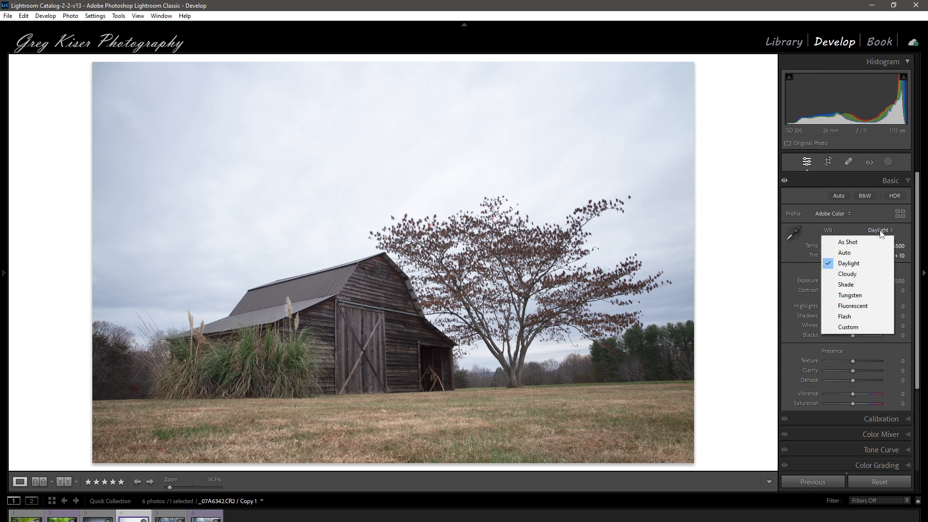
{"action": "left_click", "coordinate": [857, 275]}
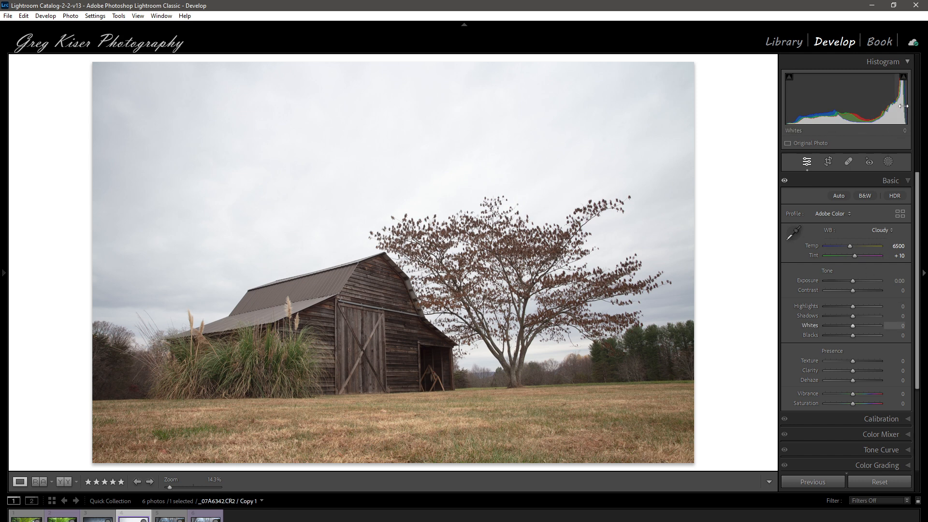
{"action": "left_click", "coordinate": [882, 230]}
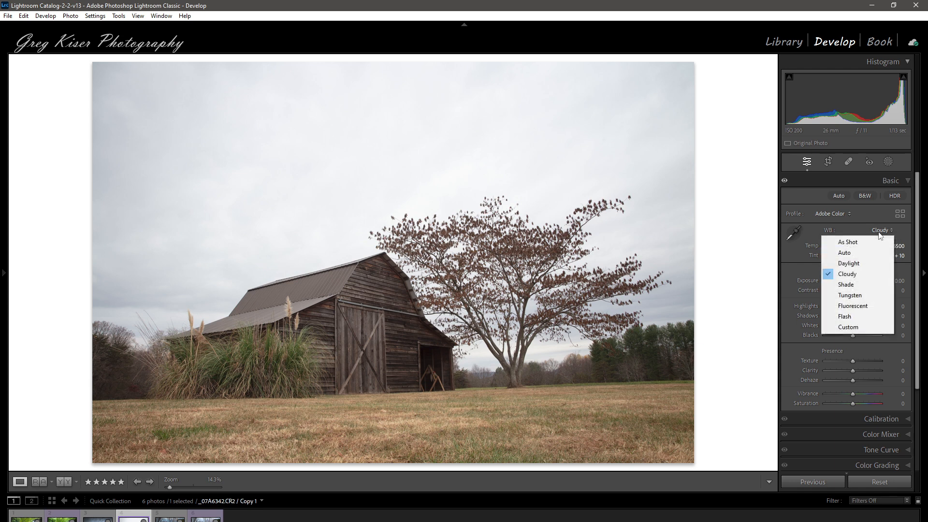
{"action": "left_click", "coordinate": [854, 286]}
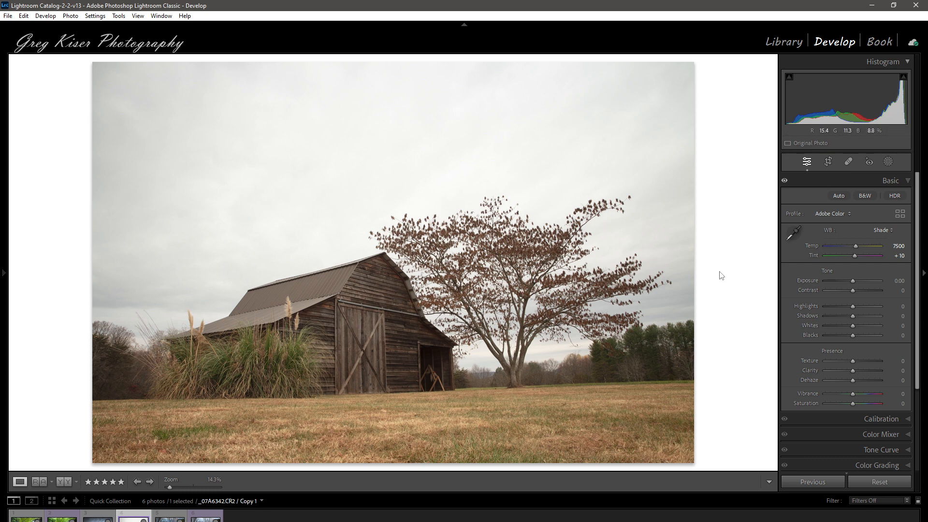
{"action": "left_click", "coordinate": [871, 234]}
{"action": "left_click", "coordinate": [863, 239]}
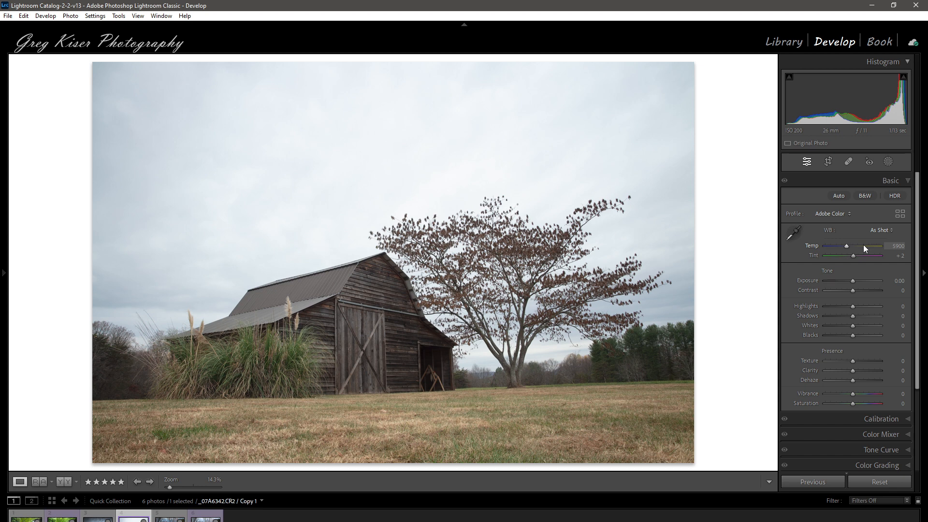
Step: Sample two neutral spots in the barn photo's sky with the White Balance Selector and reset Temp and Tint
{"action": "left_click", "coordinate": [794, 234]}
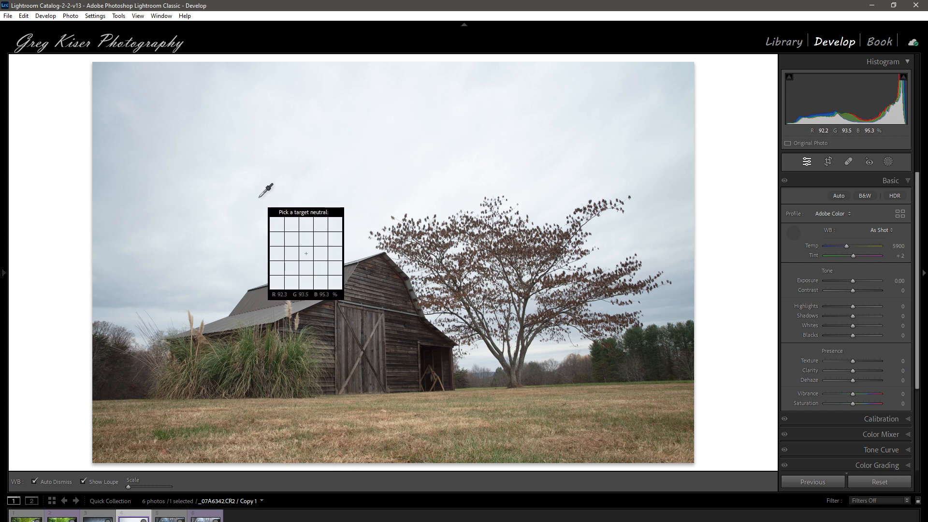
{"action": "left_click", "coordinate": [259, 197]}
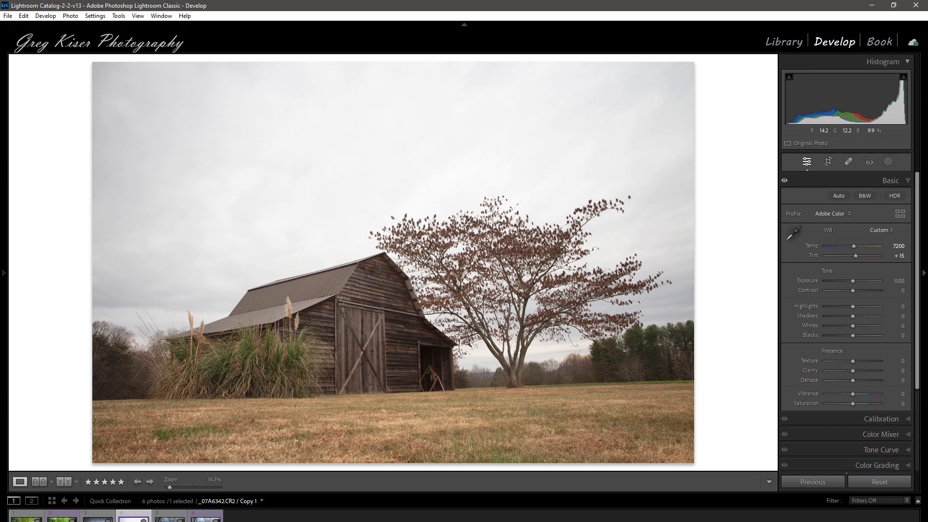
{"action": "left_click", "coordinate": [794, 233]}
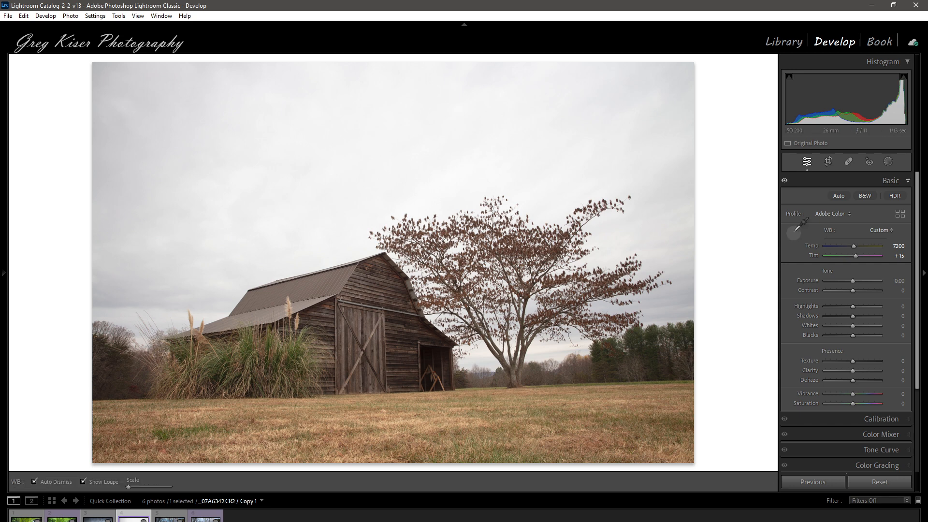
{"action": "left_click", "coordinate": [670, 300]}
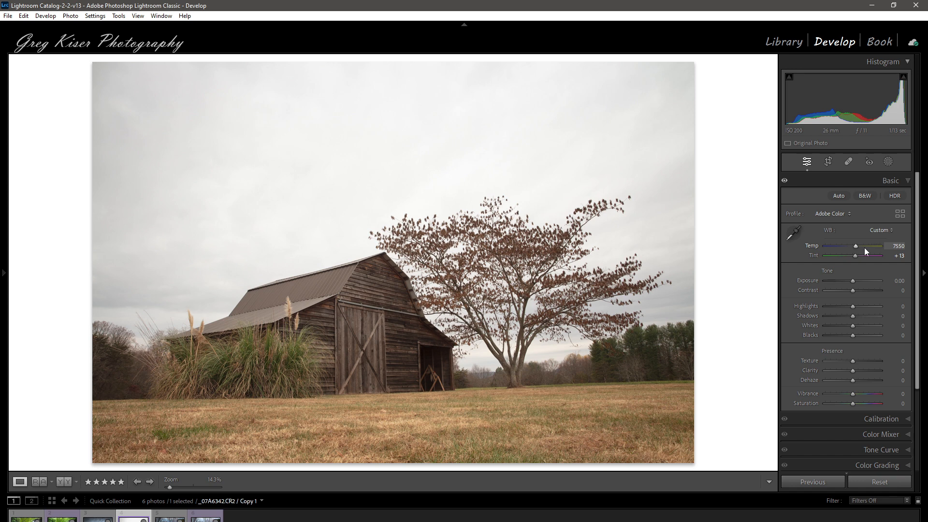
{"action": "double_click", "coordinate": [809, 245]}
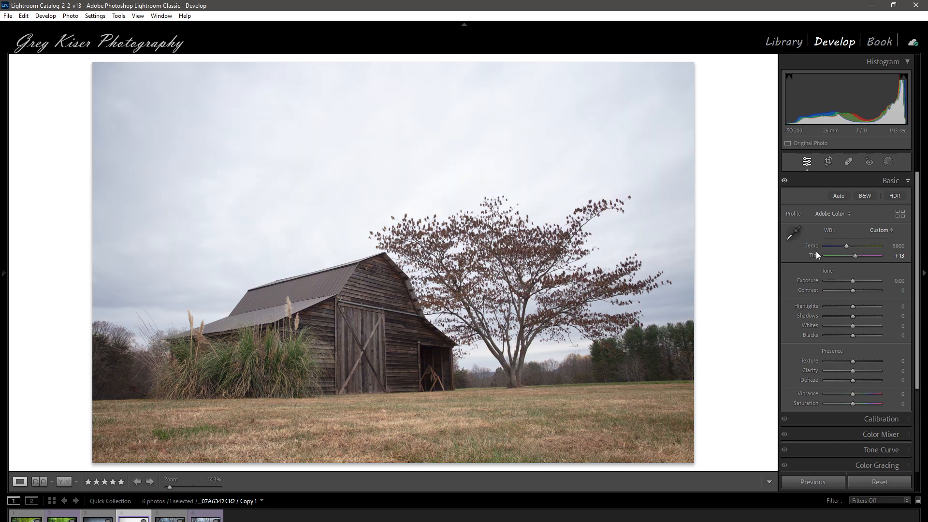
{"action": "double_click", "coordinate": [816, 254]}
Step: Set the barn photo's Tint to +11, try cool and warm Temp values, and end with Temp at 5333
{"action": "left_click_drag", "start_coordinate": [854, 256], "coordinate": [855, 256]}
{"action": "mouse_move", "coordinate": [847, 247]}
{"action": "left_mouse_down"}
{"action": "mouse_move", "coordinate": [863, 244]}
{"action": "mouse_move", "coordinate": [835, 245]}
{"action": "left_mouse_up"}
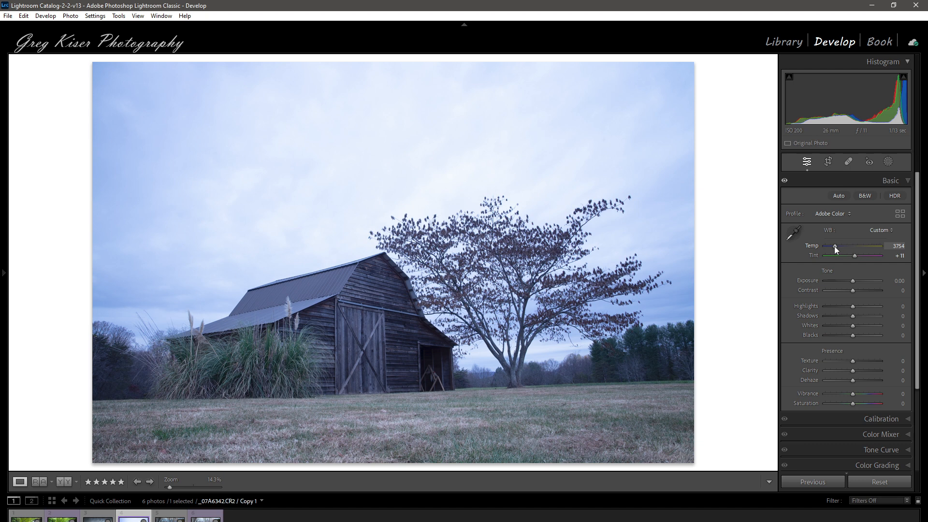
{"action": "left_click_drag", "start_coordinate": [835, 247], "coordinate": [853, 247]}
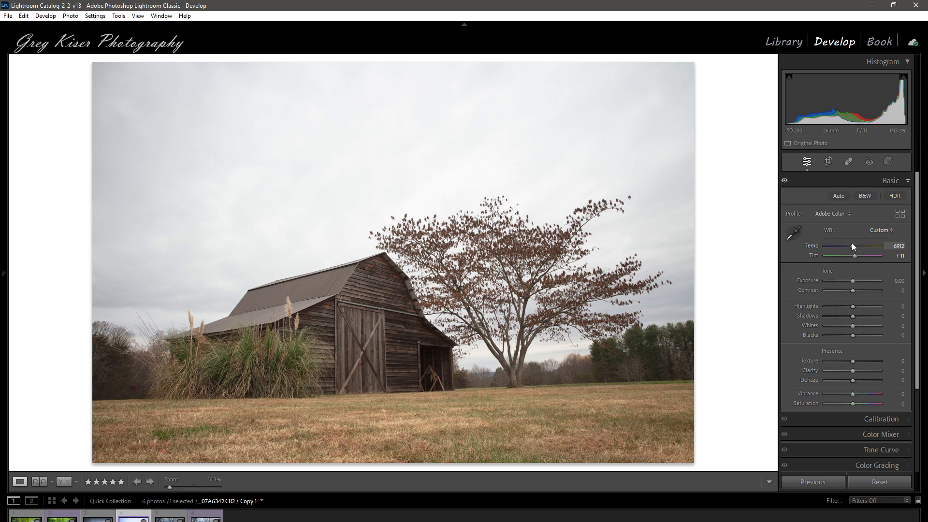
{"action": "left_click_drag", "start_coordinate": [852, 246], "coordinate": [843, 245]}
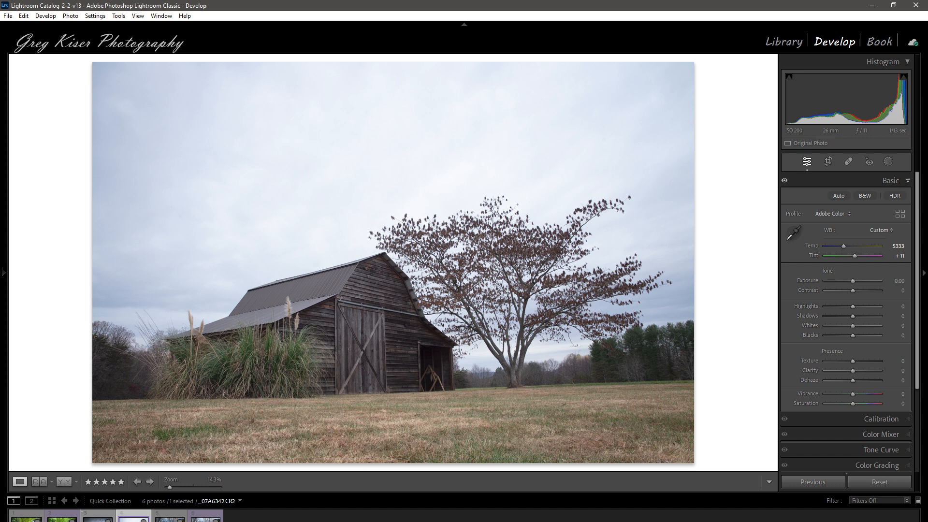
Step: Compare the unedited barn photo with its edited version and reset the unedited photo's Temp and Tint
{"action": "left_click", "coordinate": [98, 519]}
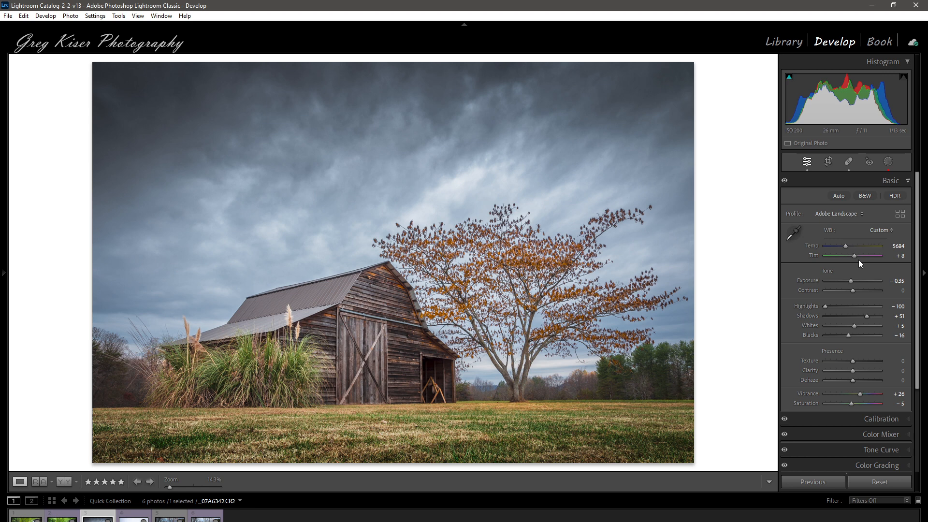
{"action": "key", "text": "ctrl+apostrophe"}
{"action": "key", "text": "ctrl+shift+r"}
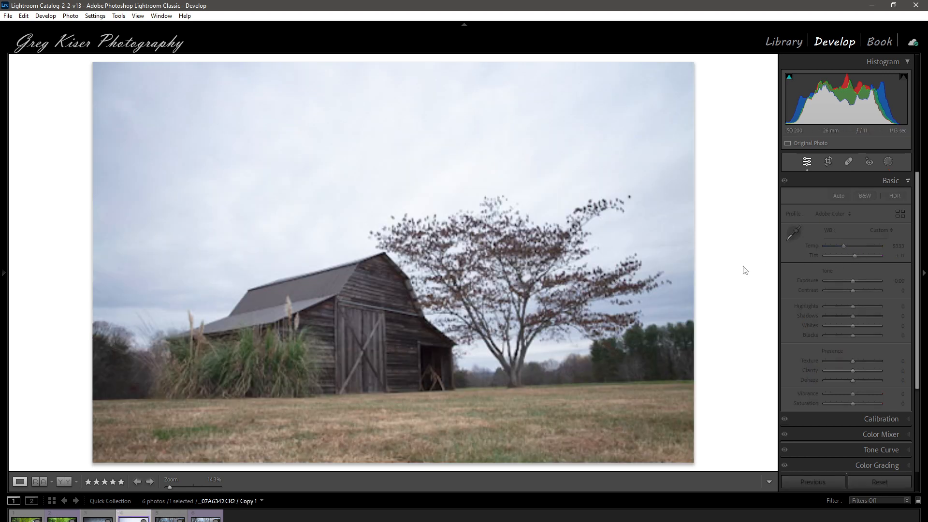
{"action": "double_click", "coordinate": [814, 248]}
{"action": "double_click", "coordinate": [813, 255]}
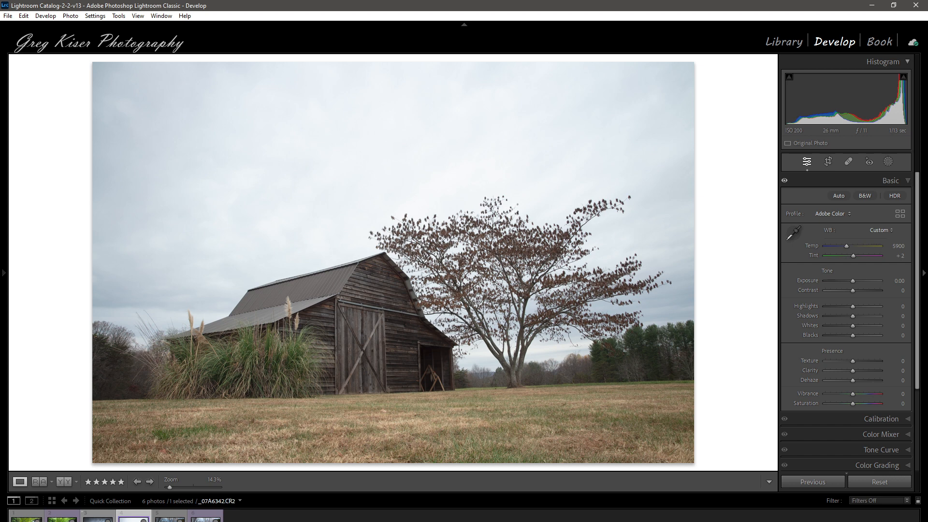
{"action": "left_click", "coordinate": [98, 517]}
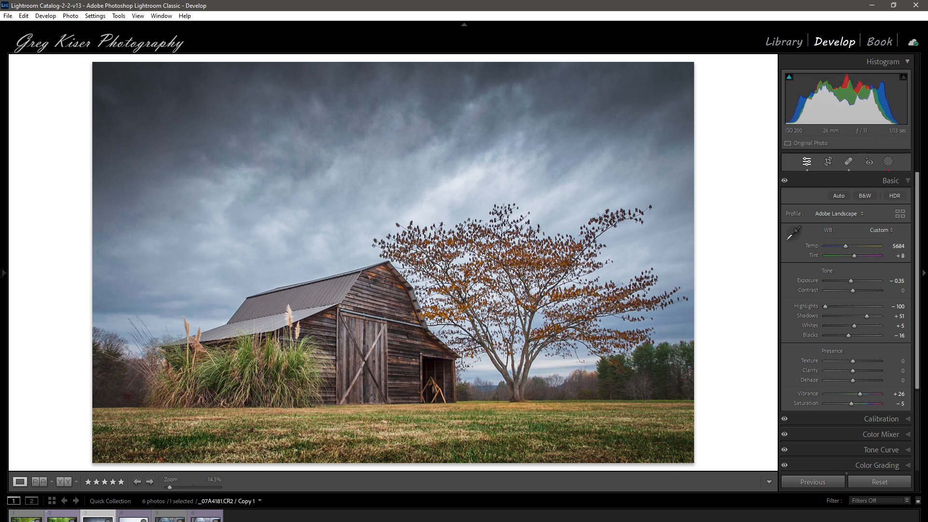
Step: On the unedited waterfall photo, try the Cloudy white balance preset and restore As Shot
{"action": "left_click", "coordinate": [62, 519]}
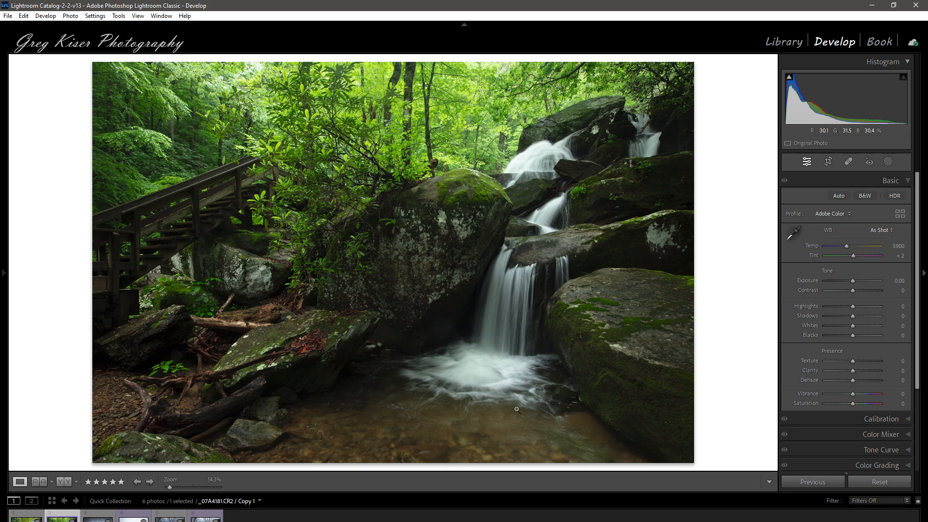
{"action": "left_click", "coordinate": [880, 230]}
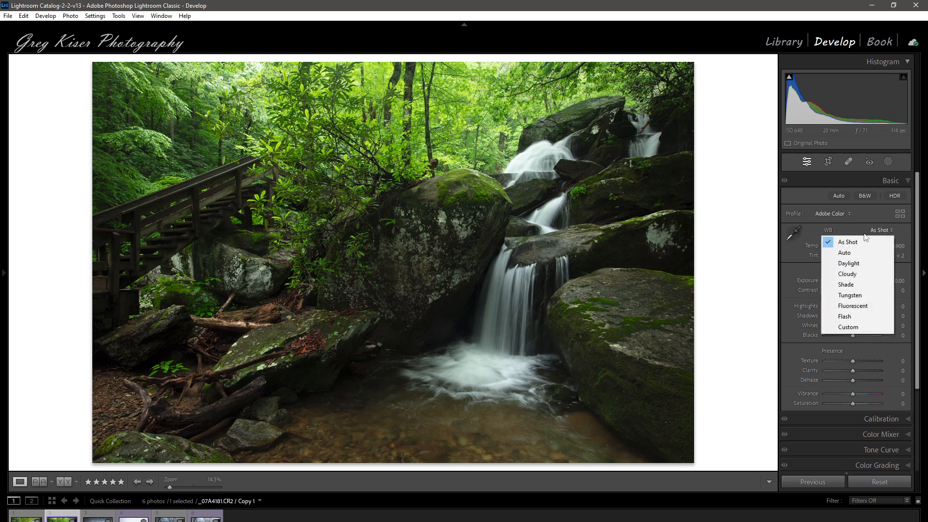
{"action": "left_click", "coordinate": [848, 274]}
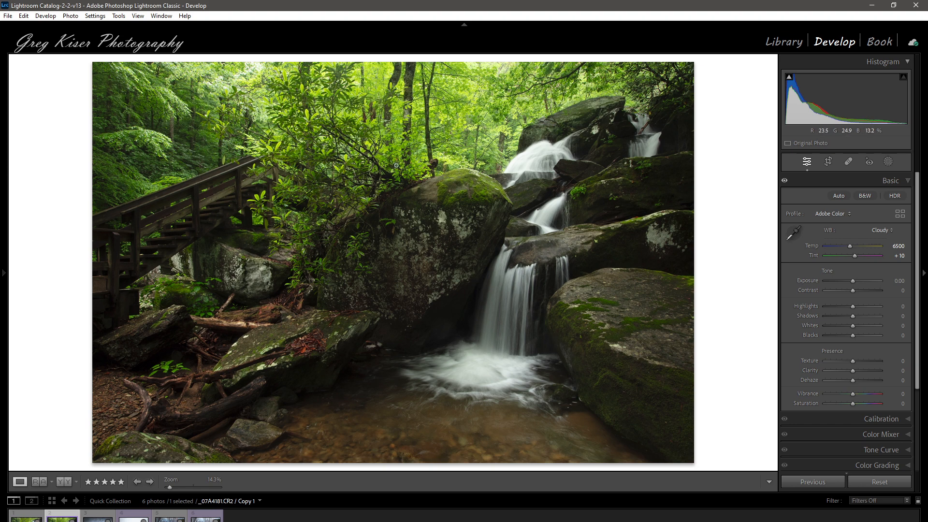
{"action": "left_click", "coordinate": [879, 230]}
{"action": "left_click", "coordinate": [844, 241]}
{"action": "mouse_move", "coordinate": [845, 247]}
{"action": "left_mouse_down"}
{"action": "mouse_move", "coordinate": [824, 246]}
{"action": "mouse_move", "coordinate": [885, 245]}
{"action": "mouse_move", "coordinate": [853, 246]}
{"action": "left_mouse_up"}
Step: Sample a neutral from the waterfall photo's foliage and another from the white water, resetting Temp and Tint at the end
{"action": "left_click", "coordinate": [797, 236]}
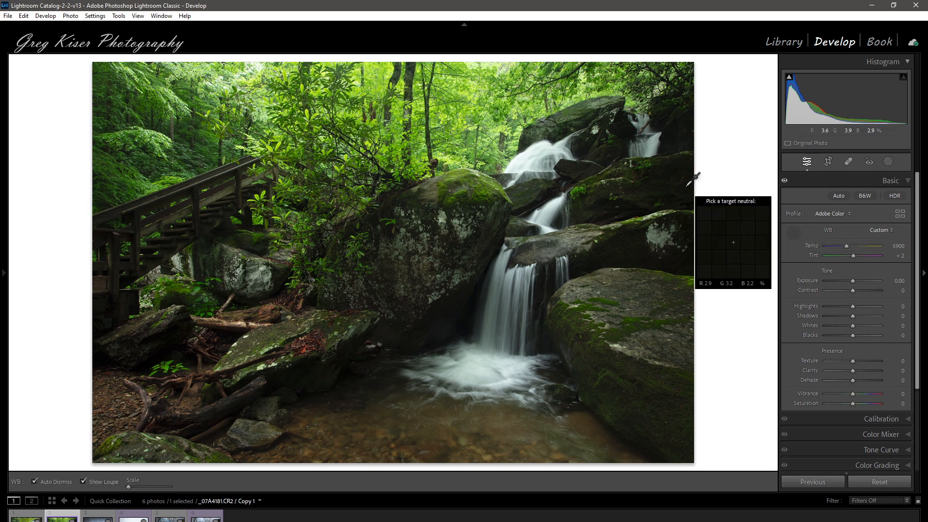
{"action": "left_click", "coordinate": [461, 127]}
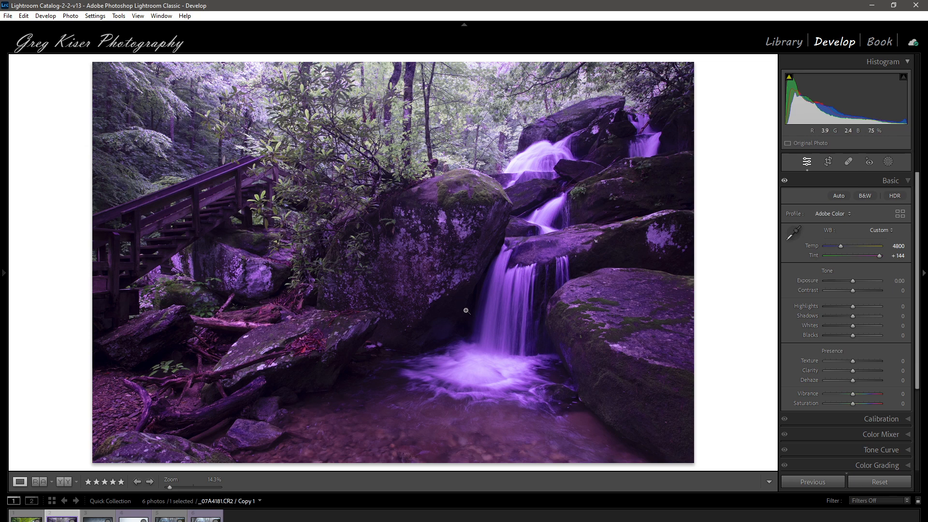
{"action": "left_click", "coordinate": [797, 236]}
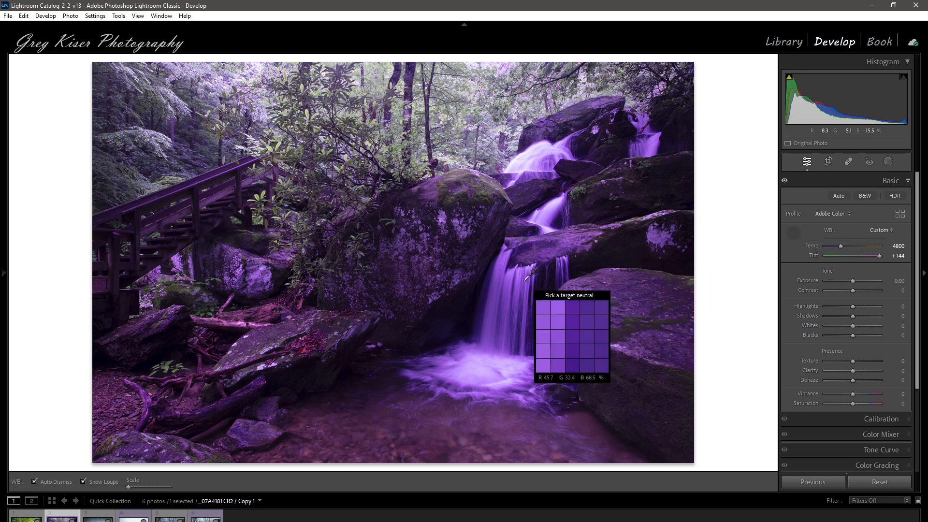
{"action": "left_click", "coordinate": [488, 361]}
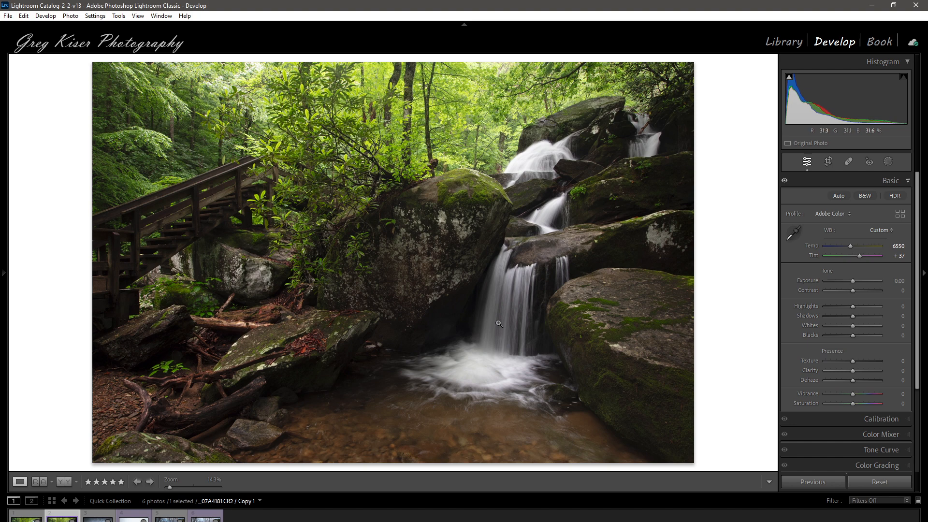
{"action": "double_click", "coordinate": [814, 245]}
{"action": "double_click", "coordinate": [814, 254]}
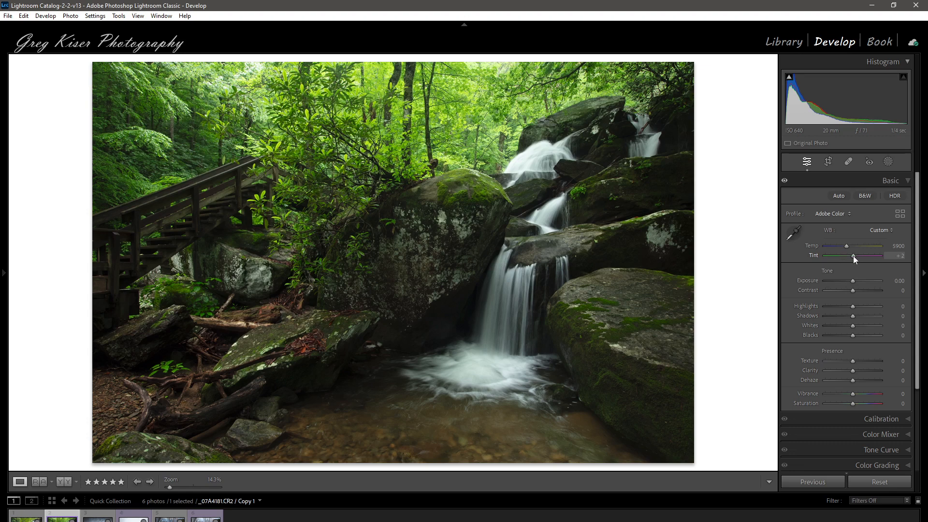
Step: Correct the waterfall photo's green cast by setting Tint to +47 and Temp to 5860
{"action": "left_click_drag", "start_coordinate": [854, 257], "coordinate": [859, 257]}
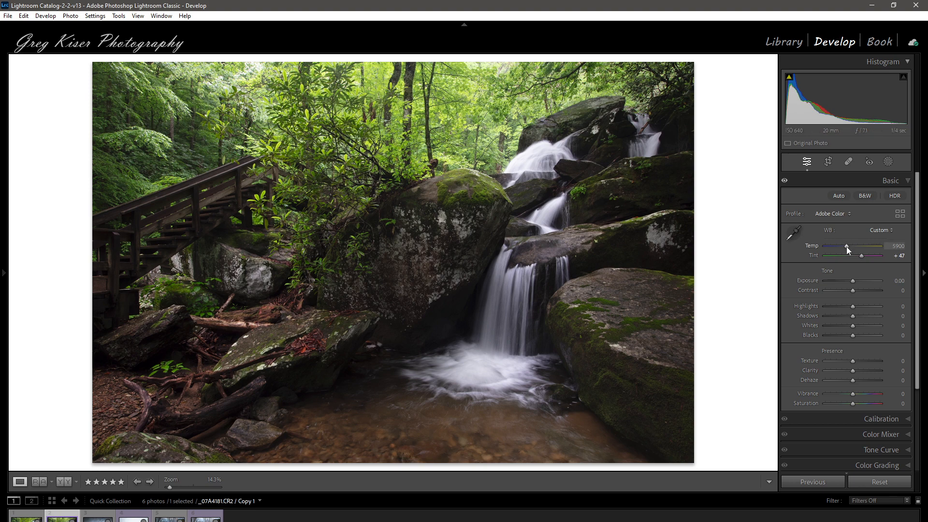
{"action": "left_click_drag", "start_coordinate": [846, 247], "coordinate": [854, 245]}
{"action": "left_click_drag", "start_coordinate": [854, 248], "coordinate": [852, 249]}
{"action": "left_click_drag", "start_coordinate": [851, 248], "coordinate": [848, 248]}
{"action": "left_click_drag", "start_coordinate": [848, 250], "coordinate": [847, 250]}
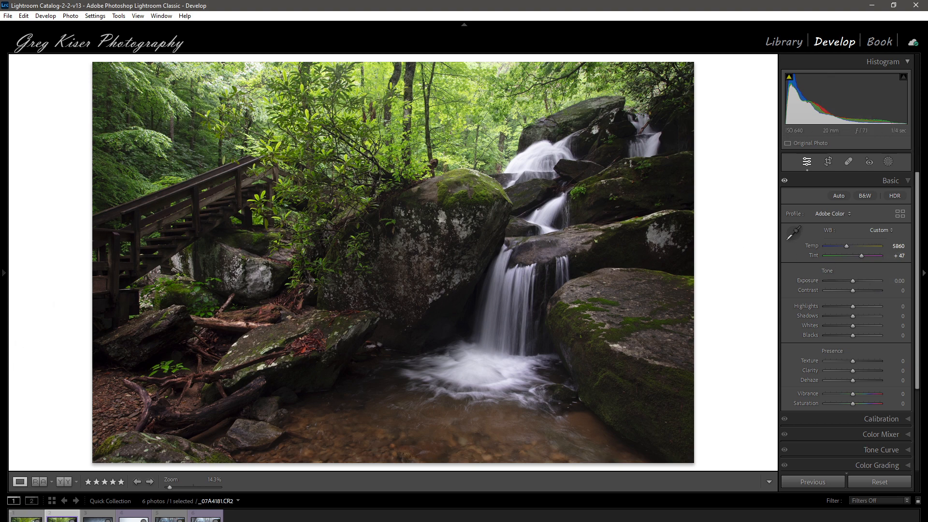
Step: Compare the edited waterfall photo with its Before view and return to the edited version
{"action": "left_click", "coordinate": [26, 516]}
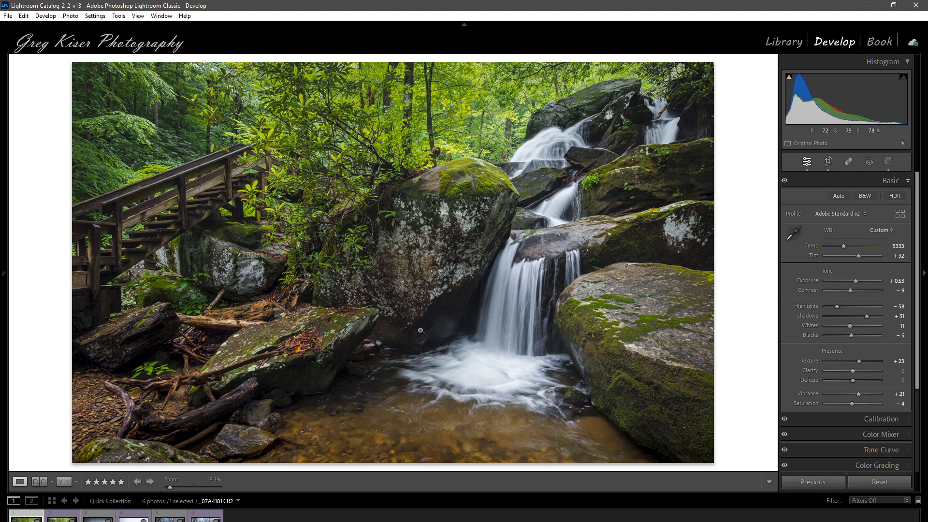
{"action": "key", "text": "backslash"}
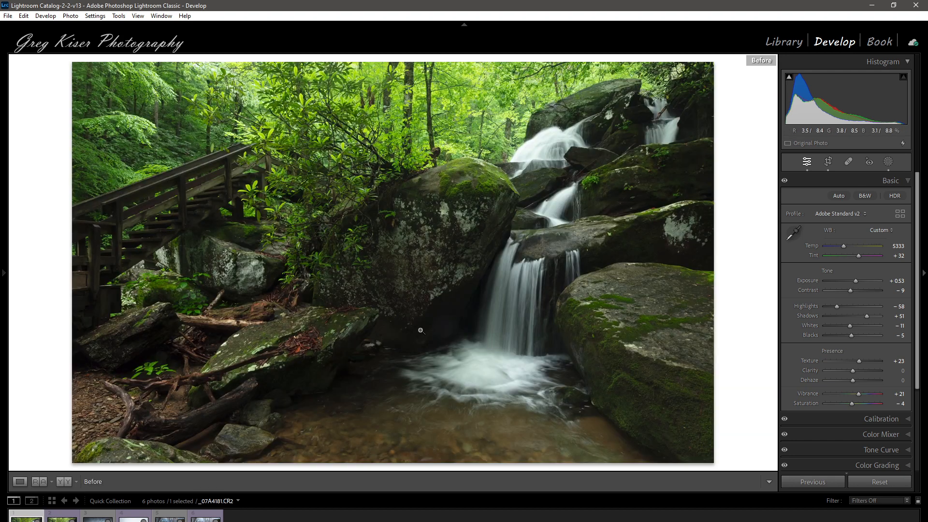
{"action": "key", "text": "backslash"}
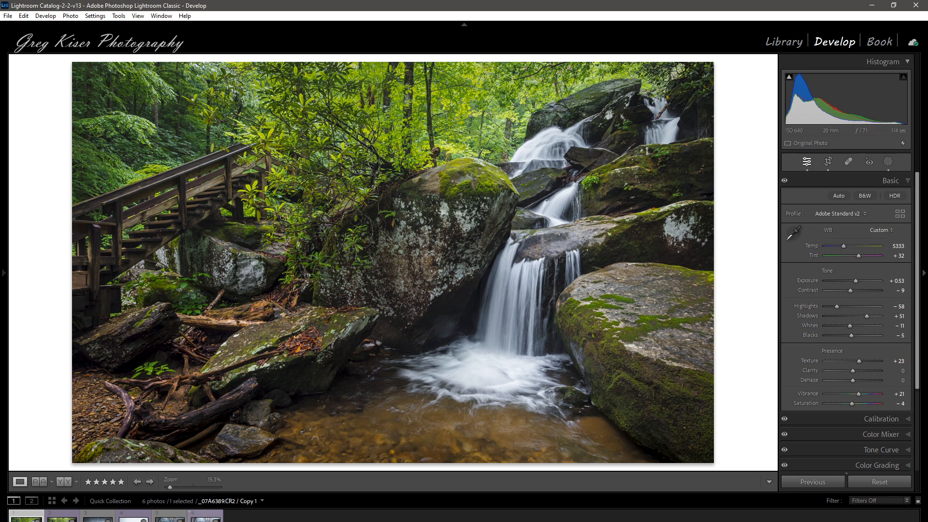
Step: Open the unedited old car photo, try the Daylight and Shade white balance presets, and restore As Shot
{"action": "left_click", "coordinate": [205, 516]}
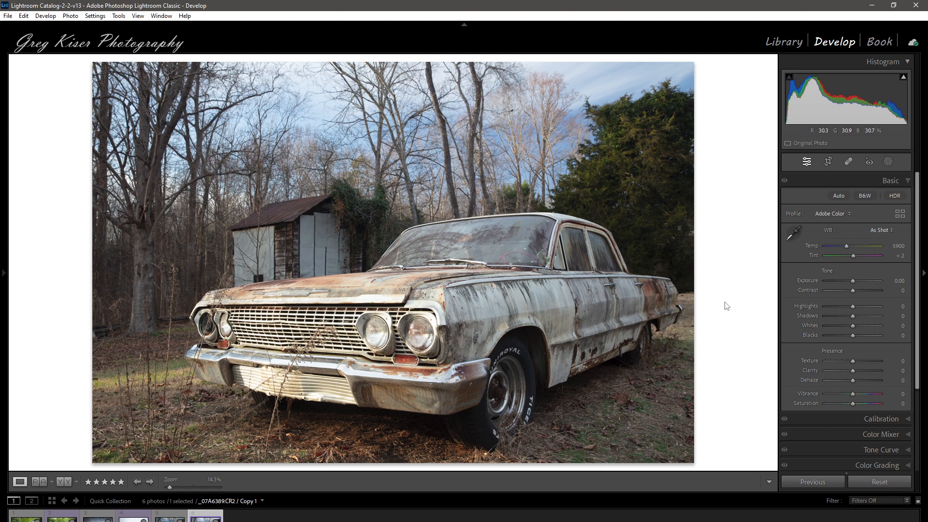
{"action": "left_click", "coordinate": [880, 230]}
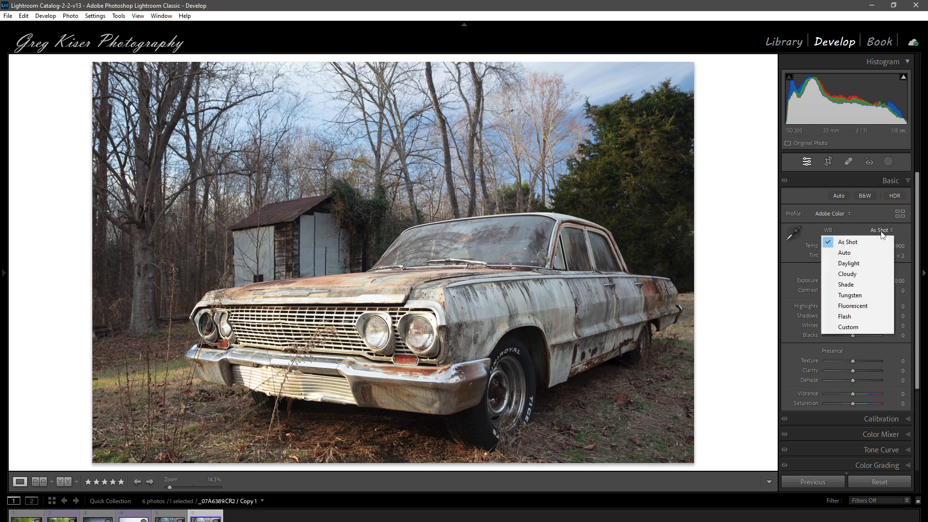
{"action": "left_click", "coordinate": [853, 261]}
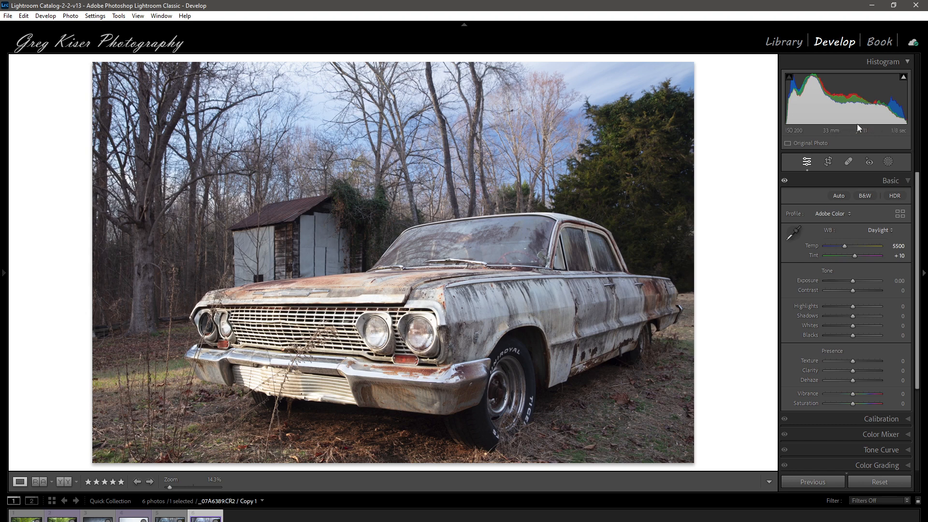
{"action": "left_click", "coordinate": [881, 231]}
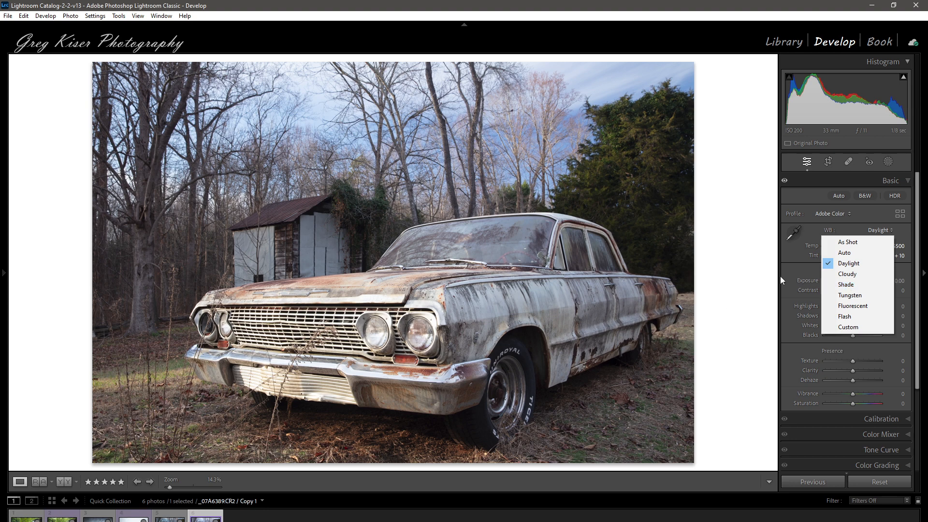
{"action": "left_click", "coordinate": [845, 285]}
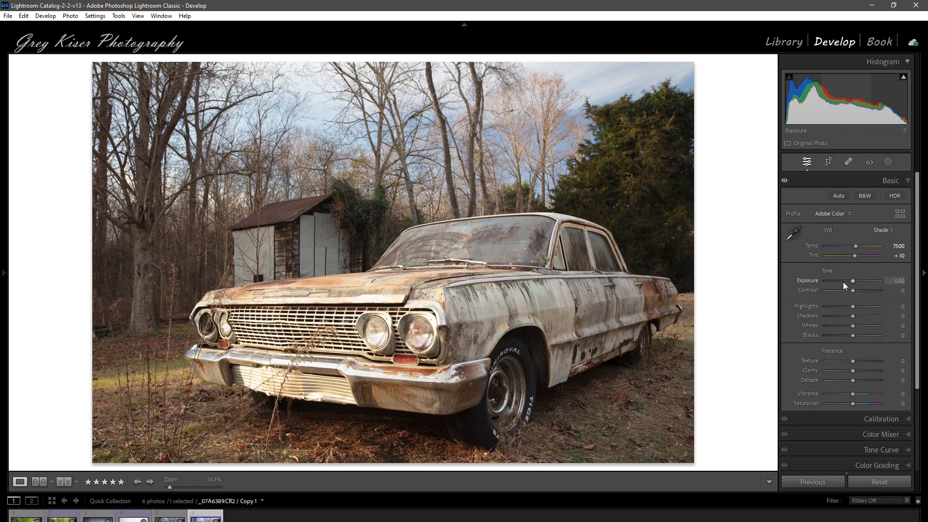
{"action": "left_click", "coordinate": [884, 230]}
{"action": "left_click", "coordinate": [853, 245]}
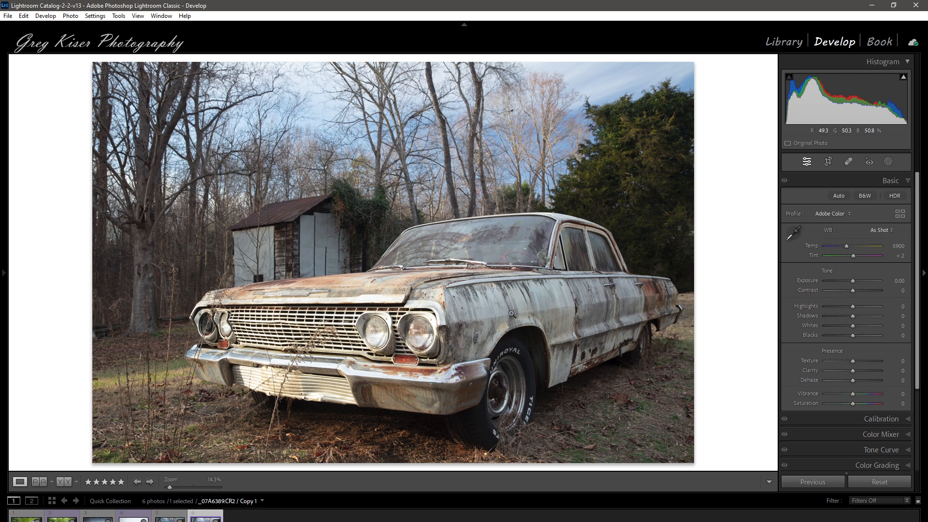
Step: Sample a target neutral from the shed's gray wall and another from the car's pale paint above the headlights
{"action": "left_click", "coordinate": [793, 237]}
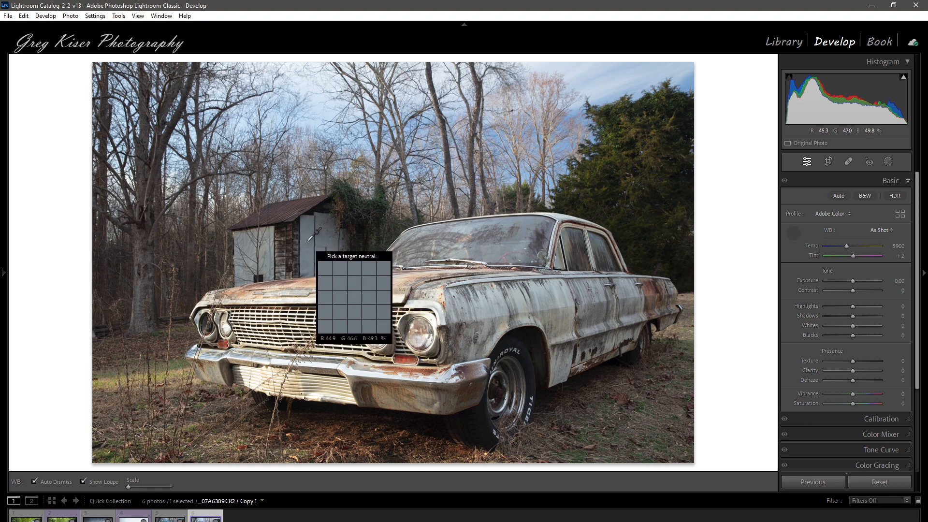
{"action": "left_click", "coordinate": [308, 241]}
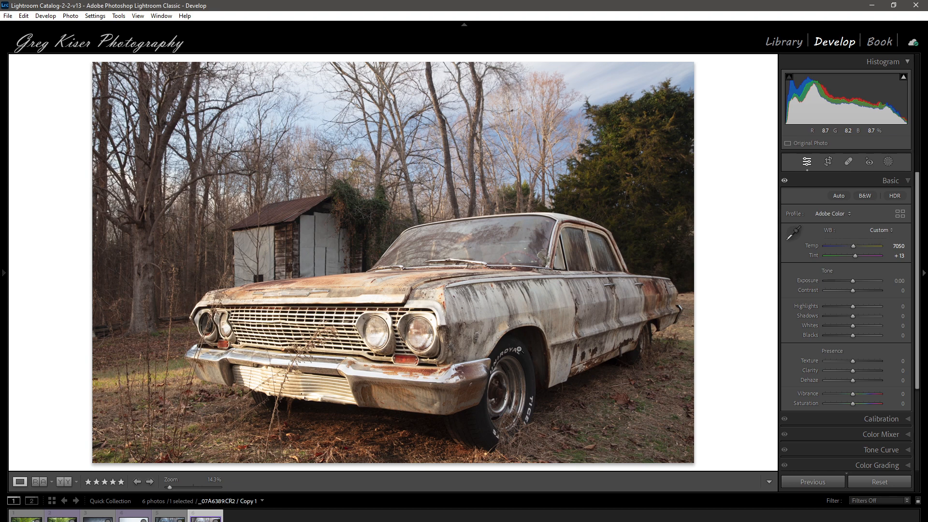
{"action": "left_click", "coordinate": [793, 234]}
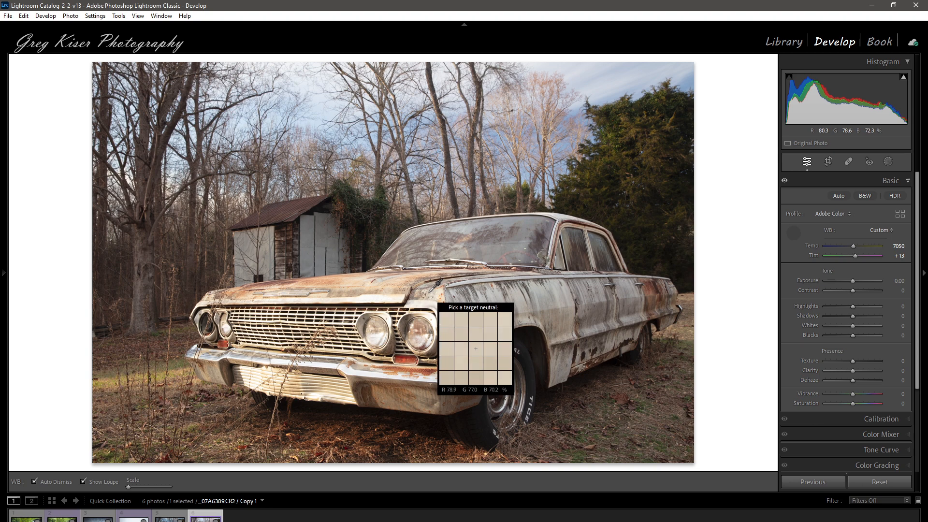
{"action": "left_click", "coordinate": [429, 291]}
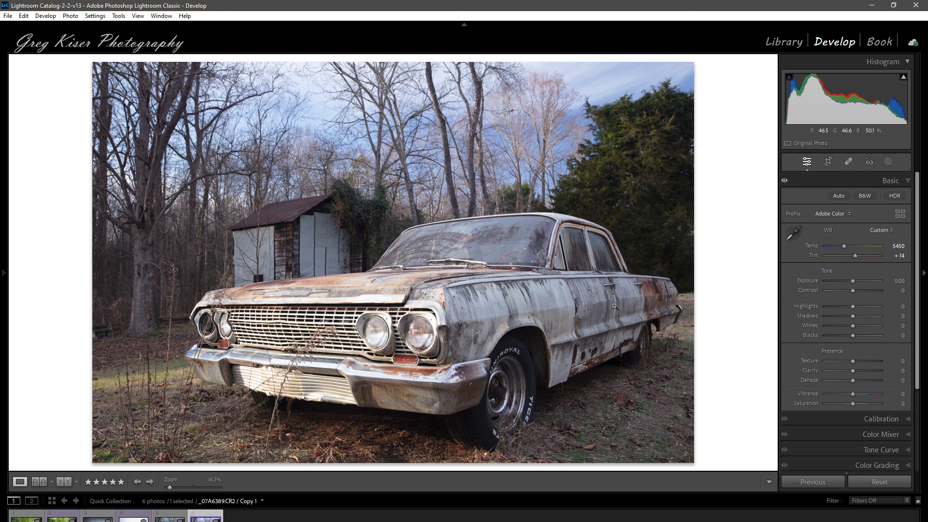
Step: Try warming the car photo to Temp 5860 with a lower Tint, and restore the As Shot white balance
{"action": "left_click", "coordinate": [845, 245]}
{"action": "left_click_drag", "start_coordinate": [845, 245], "coordinate": [846, 246]}
{"action": "left_click", "coordinate": [846, 246]}
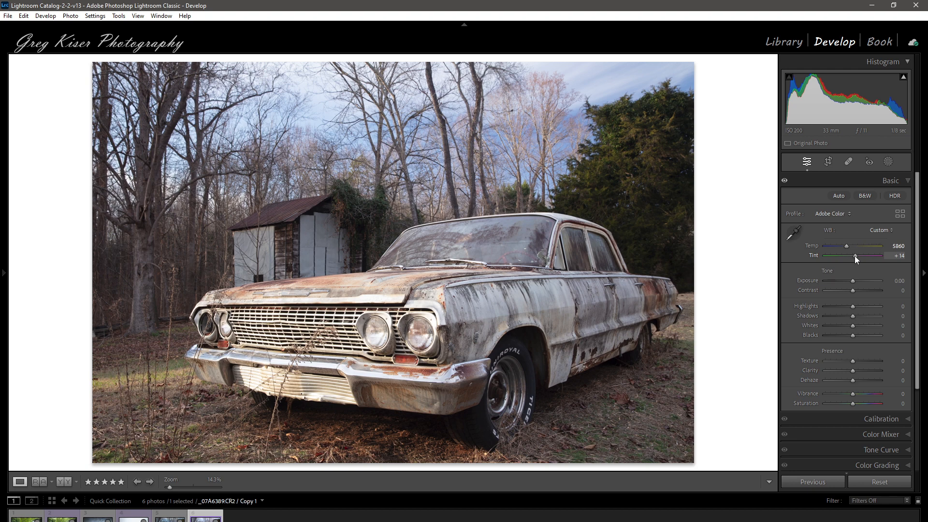
{"action": "left_click_drag", "start_coordinate": [855, 256], "coordinate": [853, 256]}
{"action": "left_click", "coordinate": [876, 229]}
{"action": "left_click", "coordinate": [862, 243]}
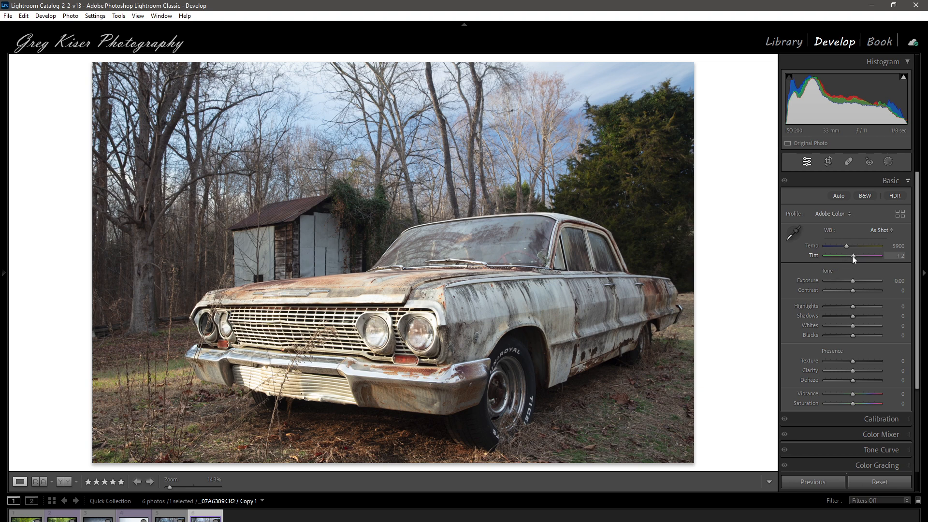
Step: Set the car photo's Tint to +8 and Temp to 6035, keeping the Custom white balance
{"action": "left_click_drag", "start_coordinate": [854, 256], "coordinate": [853, 257]}
{"action": "left_click_drag", "start_coordinate": [854, 256], "coordinate": [854, 256]}
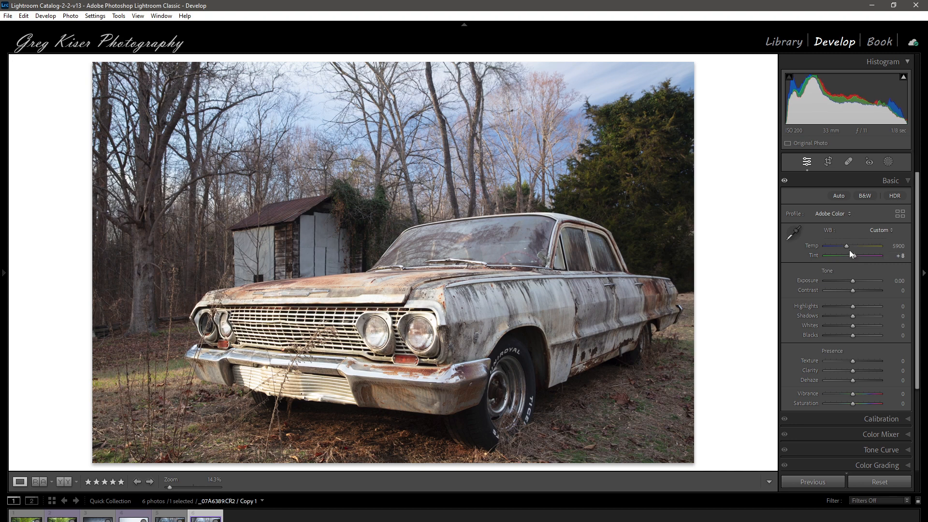
{"action": "left_click_drag", "start_coordinate": [846, 245], "coordinate": [848, 245]}
{"action": "left_click", "coordinate": [878, 231]}
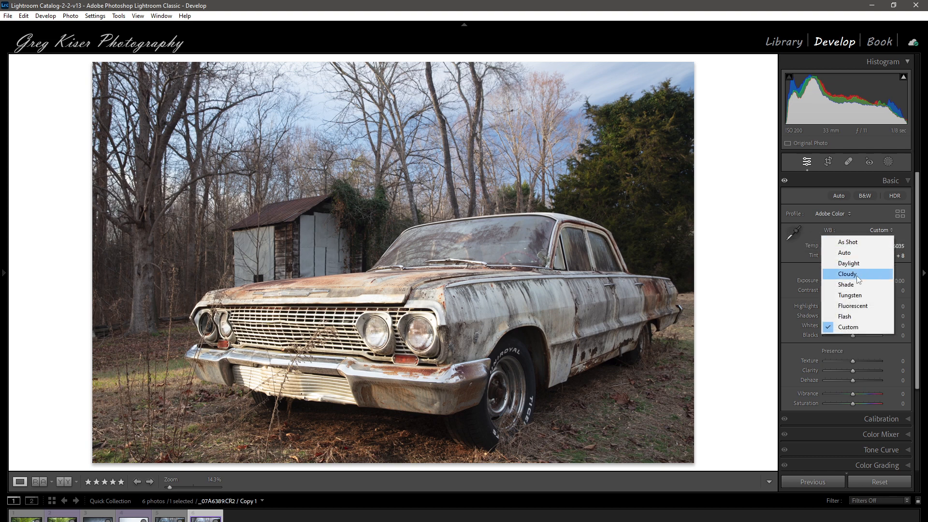
{"action": "left_click", "coordinate": [876, 230]}
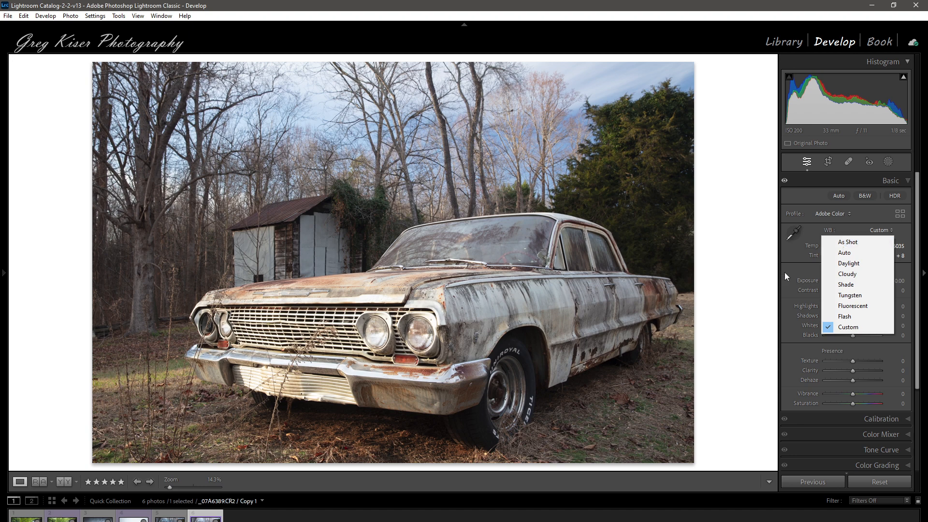
{"action": "left_click", "coordinate": [843, 327]}
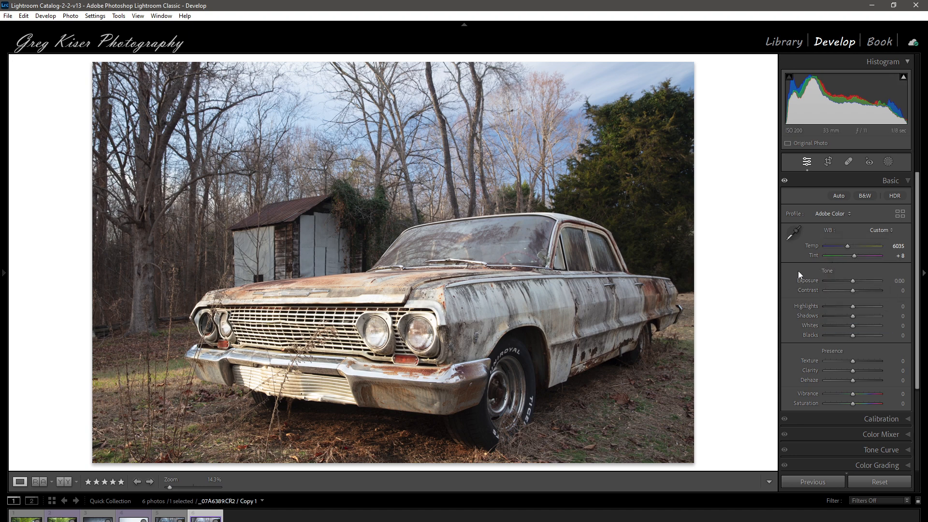
Step: Open the finished edit of the car photo and review its list of masks and its Basic adjustments
{"action": "left_click", "coordinate": [170, 517]}
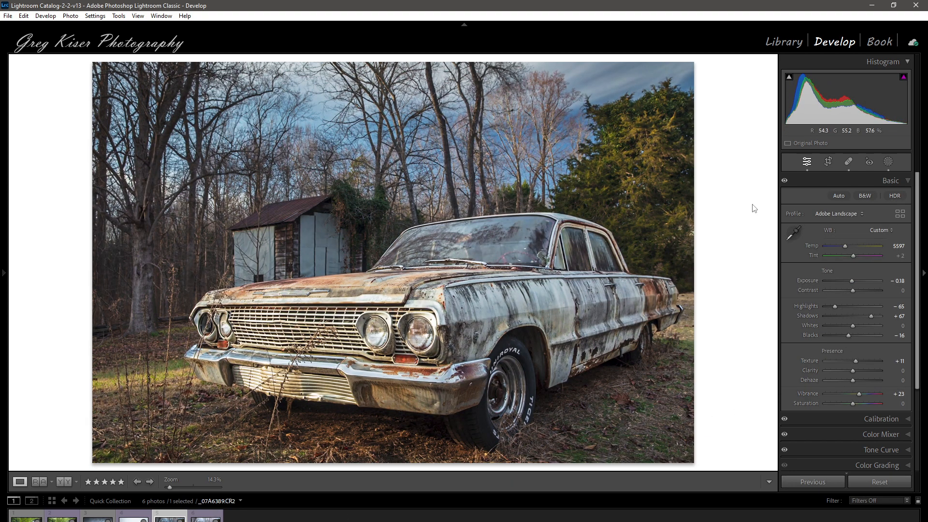
{"action": "left_click", "coordinate": [888, 163]}
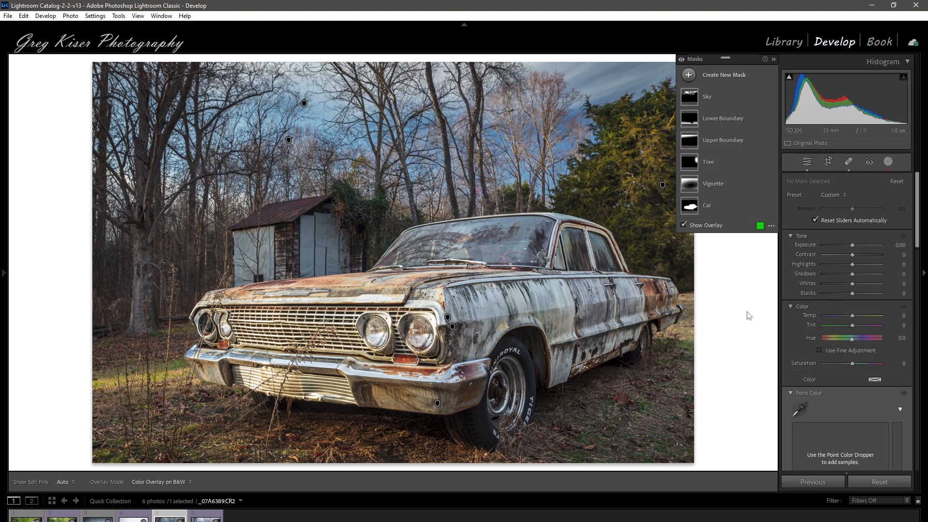
{"action": "left_click", "coordinate": [808, 163]}
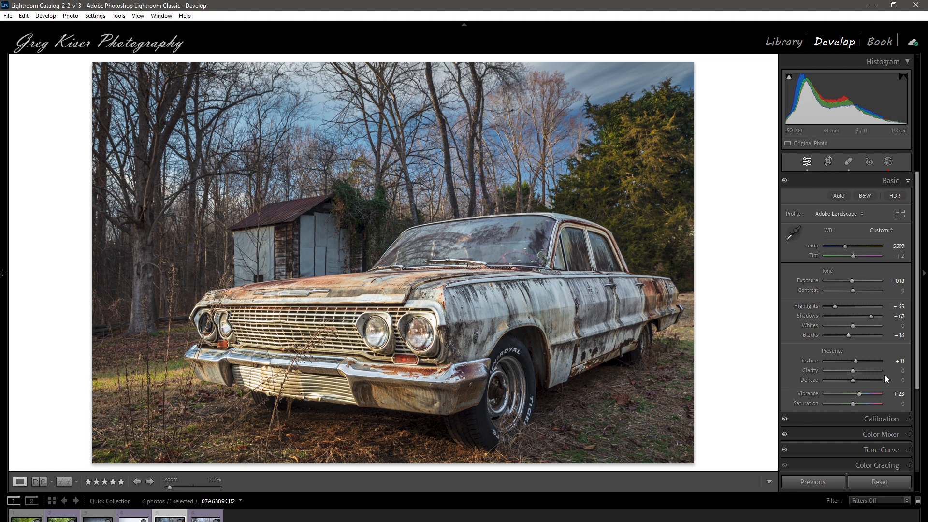
{"action": "mouse_move", "coordinate": [918, 338]}
{"action": "left_mouse_down"}
{"action": "mouse_move", "coordinate": [926, 415]}
{"action": "mouse_move", "coordinate": [925, 345]}
{"action": "left_mouse_up"}
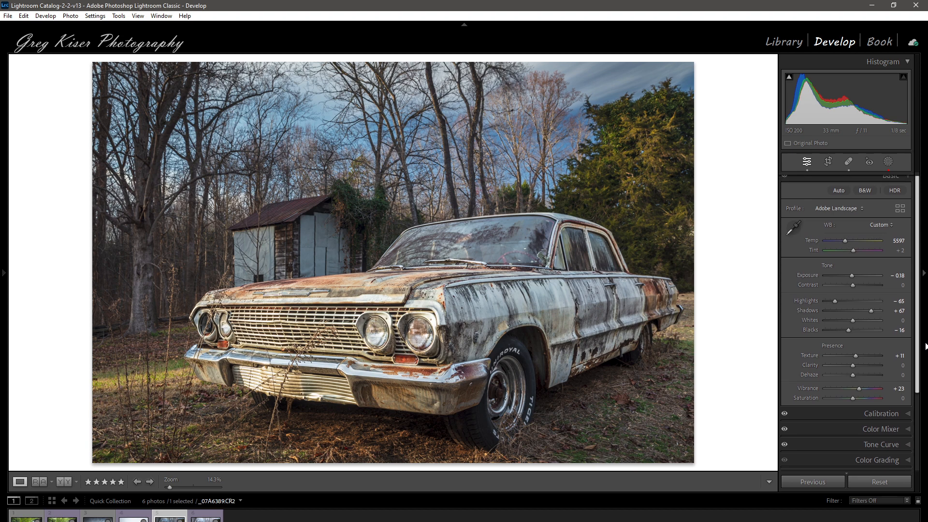